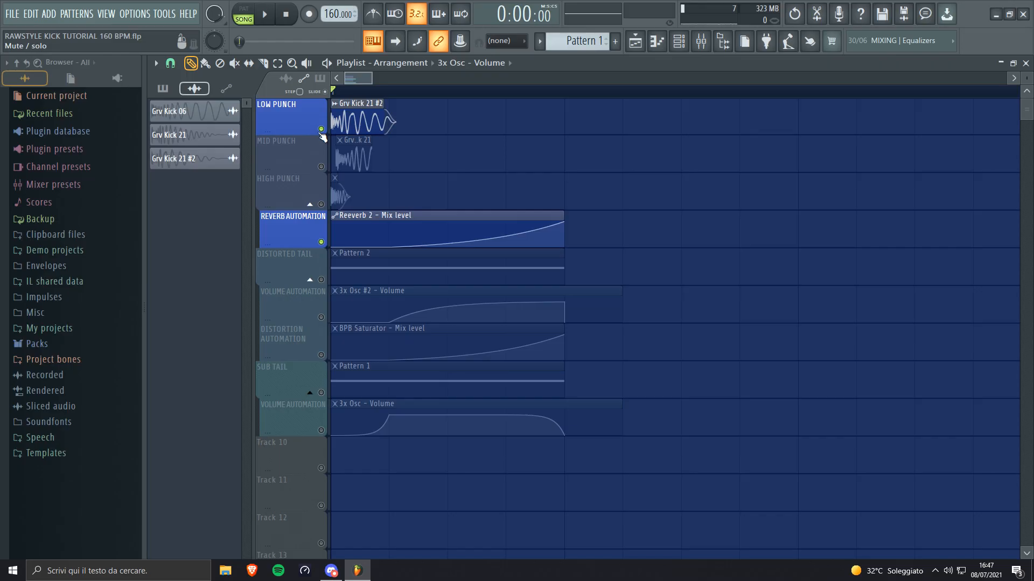
- Mute the Low Punch track, enable Mid Punch and play it back on its own
{"action": "left_click", "coordinate": [321, 129]}
{"action": "left_click", "coordinate": [322, 167]}
{"action": "key", "text": "space"}
{"action": "key", "text": "space"}
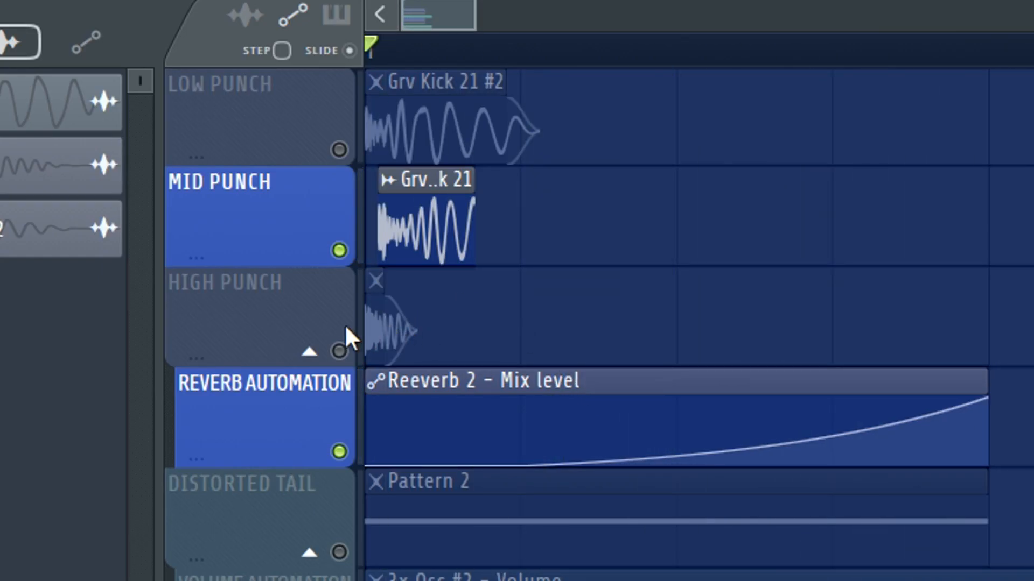
- Enable the High Punch, Mid Punch and Low Punch tracks and play the layered punch
{"action": "left_click", "coordinate": [338, 250]}
{"action": "left_click", "coordinate": [339, 351]}
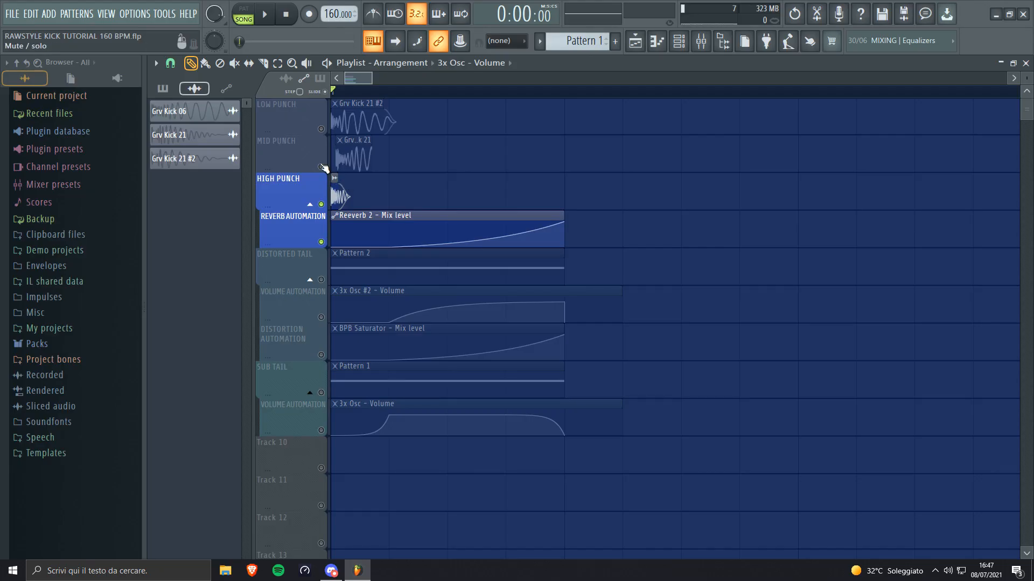
{"action": "left_click", "coordinate": [321, 166]}
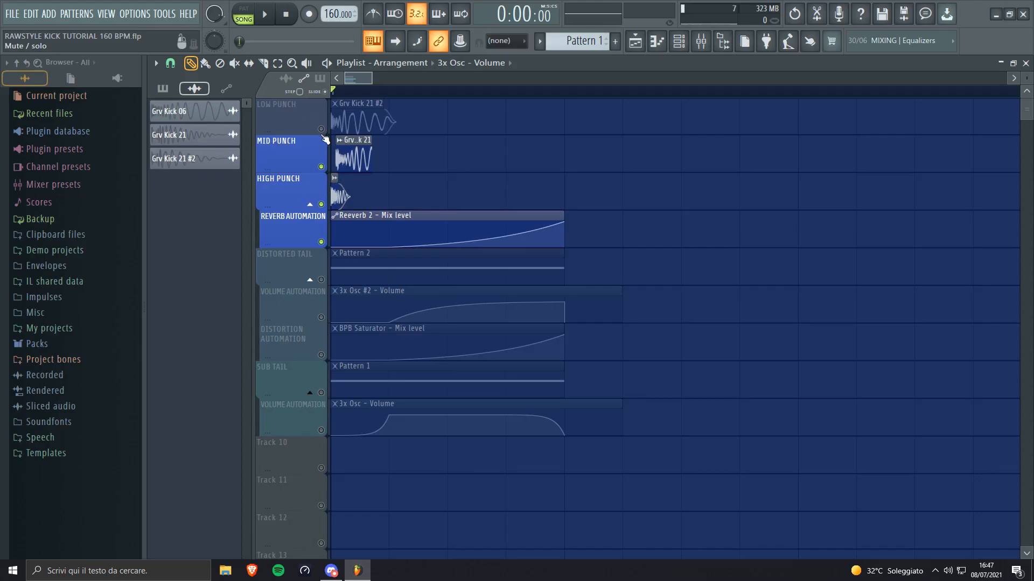
{"action": "left_click", "coordinate": [321, 129]}
{"action": "key", "text": "space"}
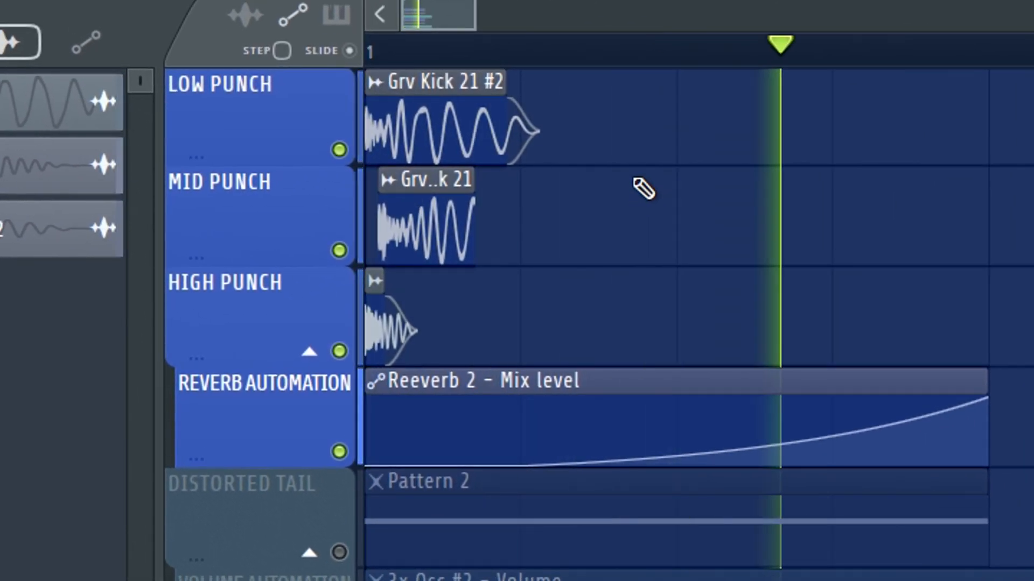
{"action": "key", "text": "space"}
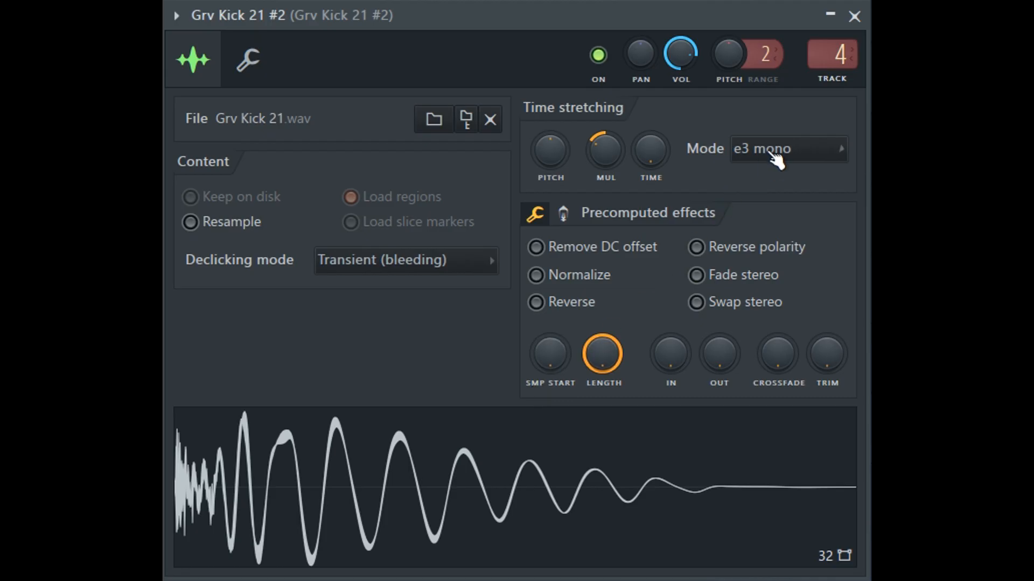
- Set the Grv Kick 21 #2 time-stretching mode to e3 mono, and review and audition its Fruity parametric EQ 2
{"action": "left_click", "coordinate": [737, 231]}
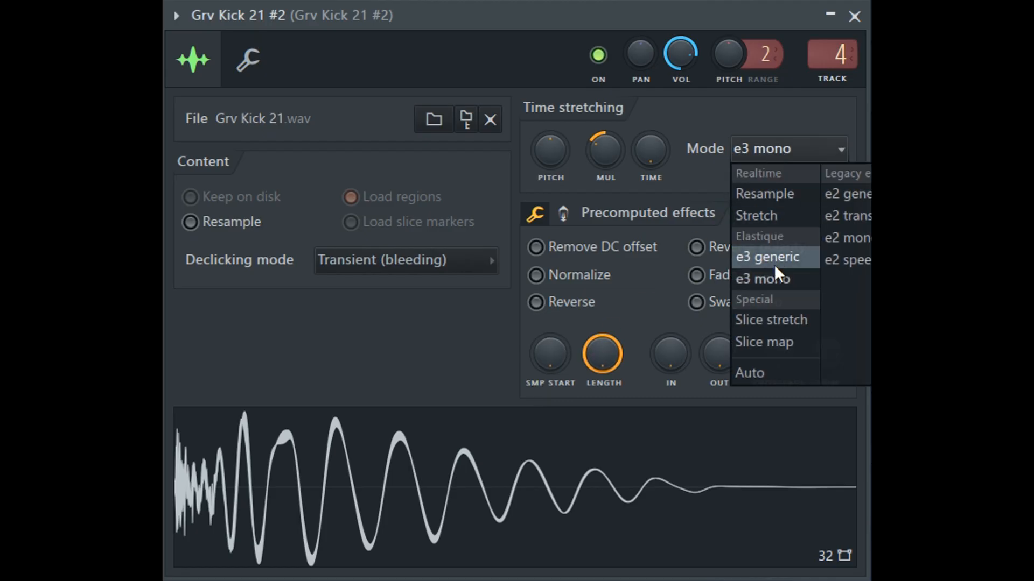
{"action": "left_click", "coordinate": [727, 298]}
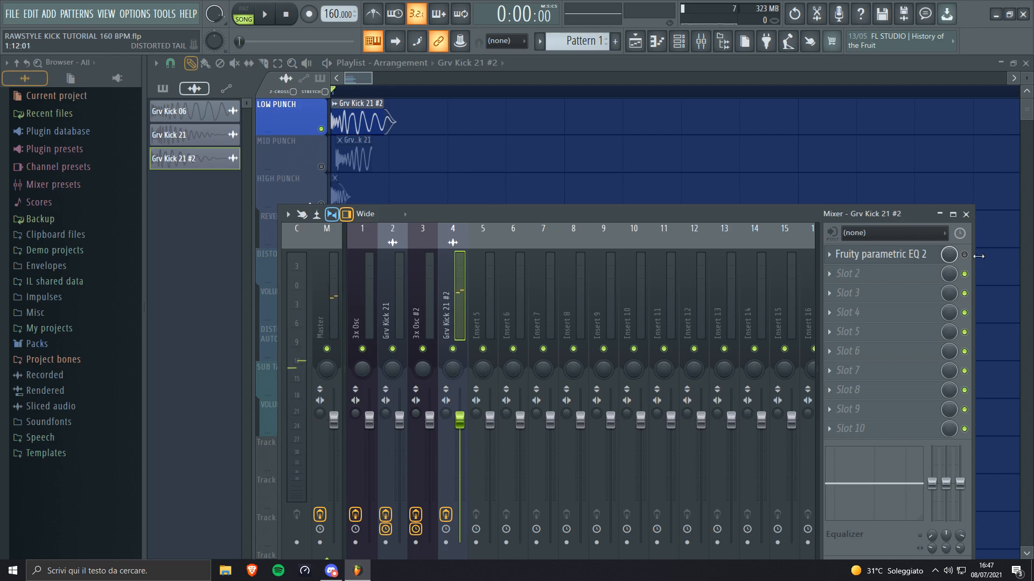
{"action": "left_click", "coordinate": [880, 254]}
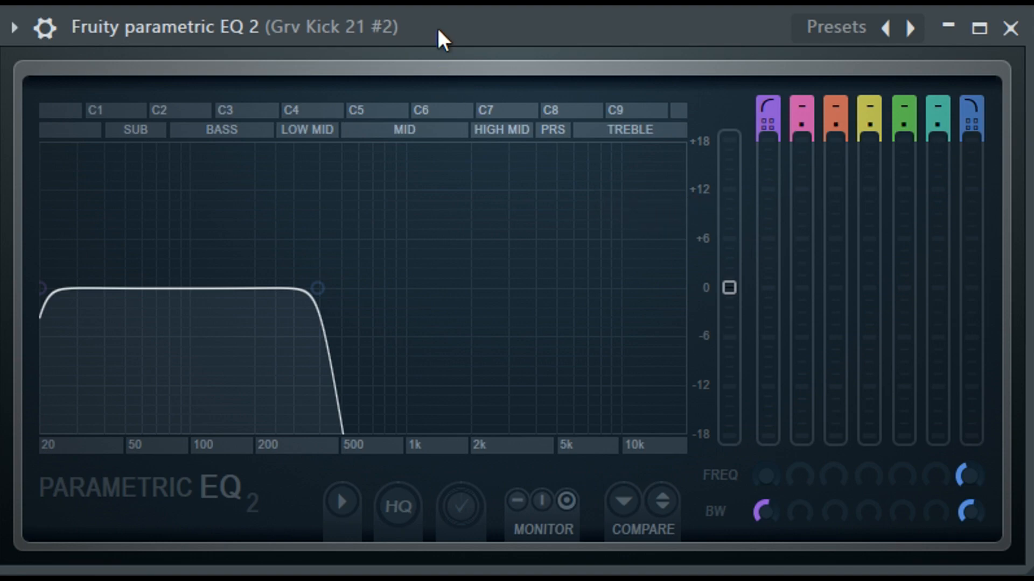
{"action": "key", "text": "space"}
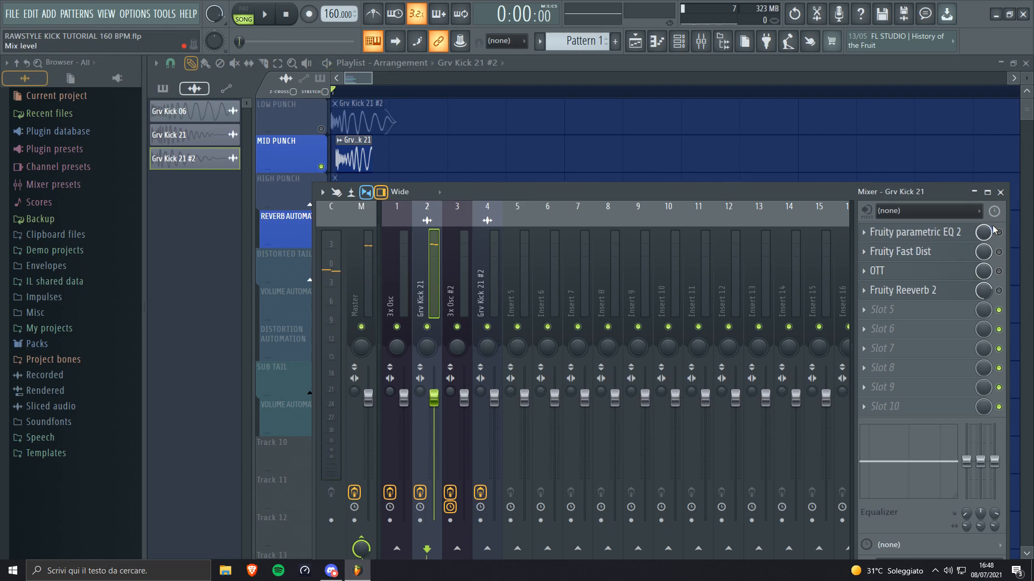
- Review Fruity parametric EQ 2, Fruity Fast Dist and OTT on the Grv Kick 21 mixer track and play the mid punch
{"action": "left_click", "coordinate": [955, 235]}
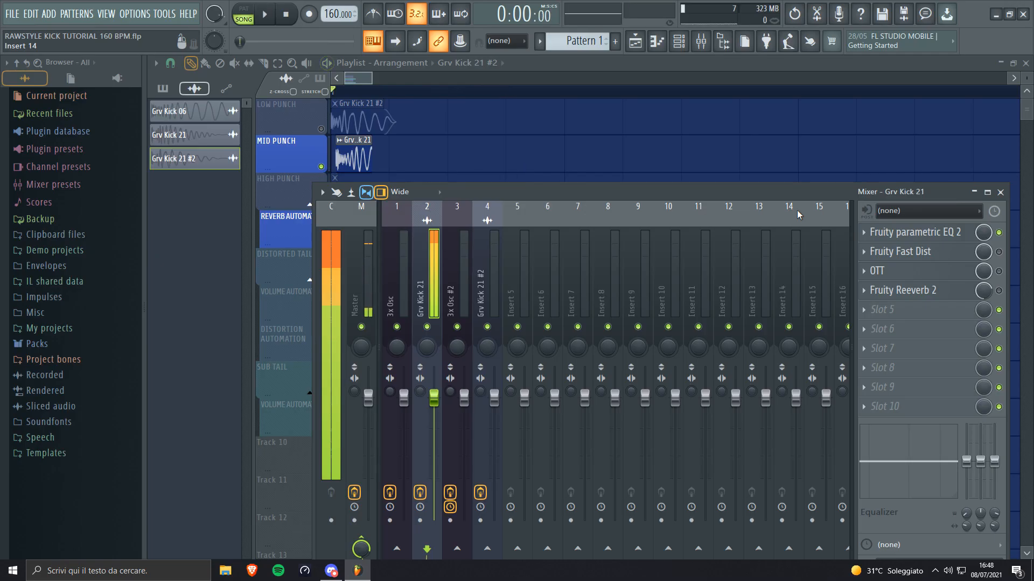
{"action": "left_click", "coordinate": [948, 253]}
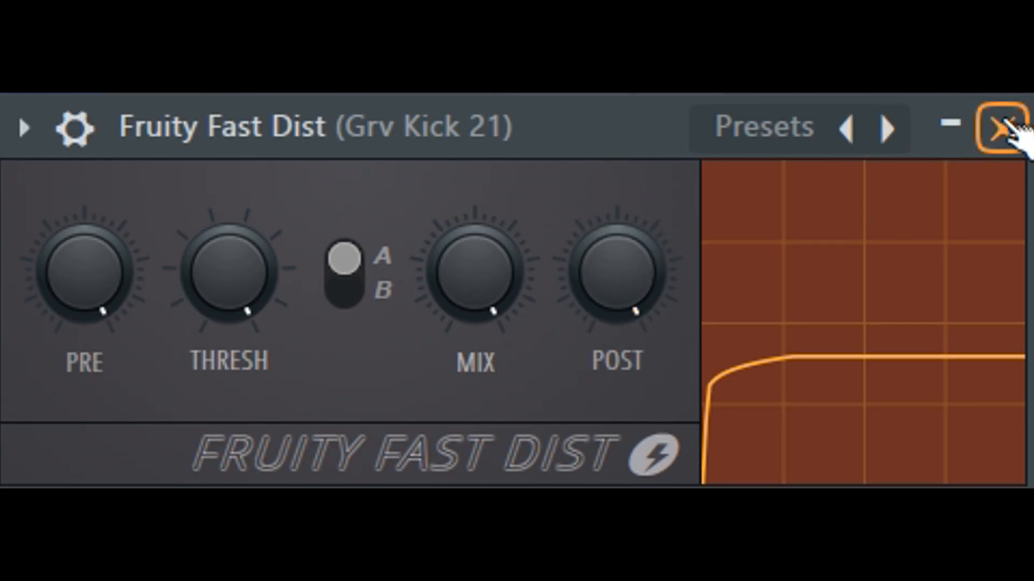
{"action": "left_click", "coordinate": [1003, 127]}
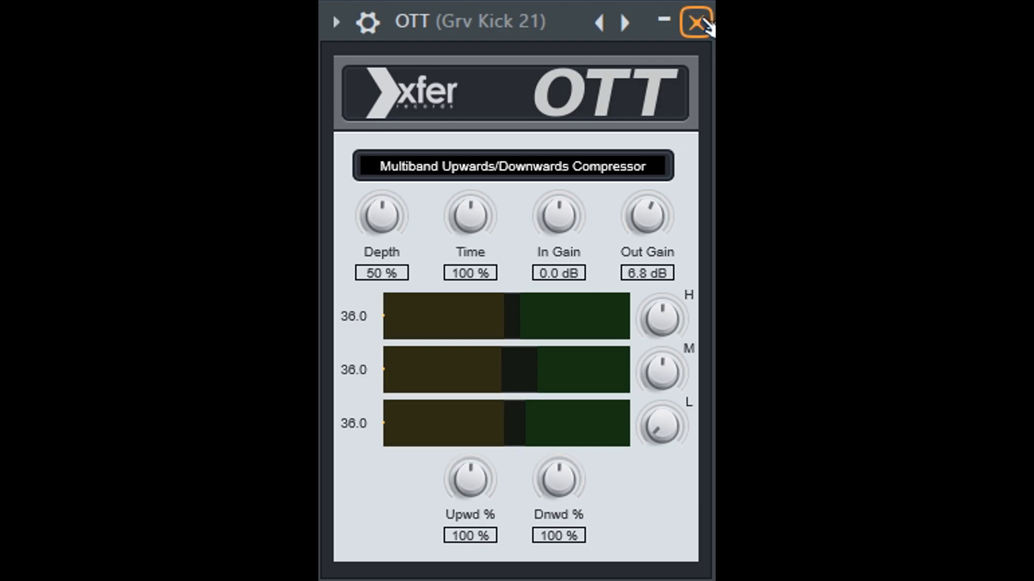
{"action": "left_click", "coordinate": [696, 22]}
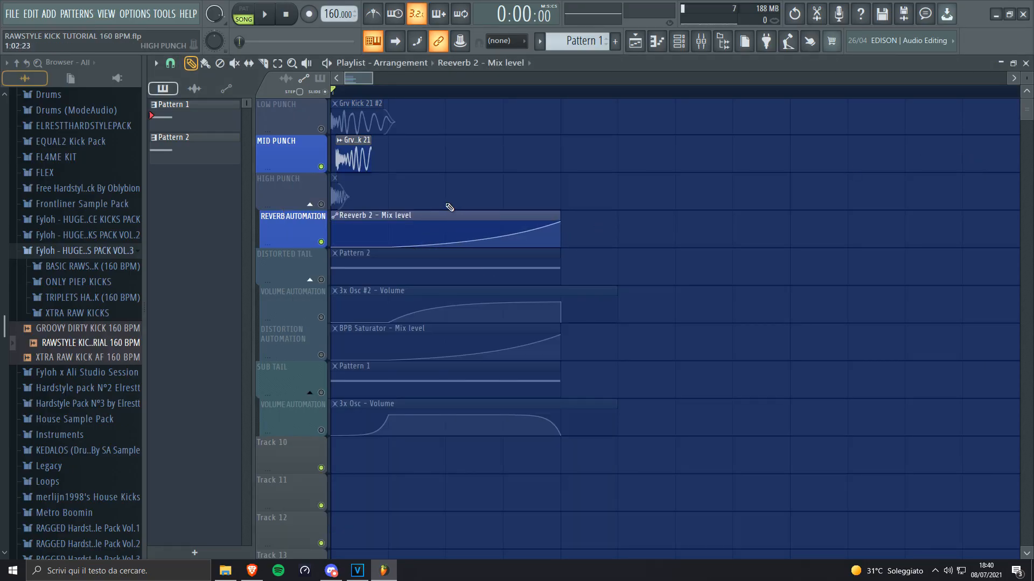
{"action": "key", "text": "space"}
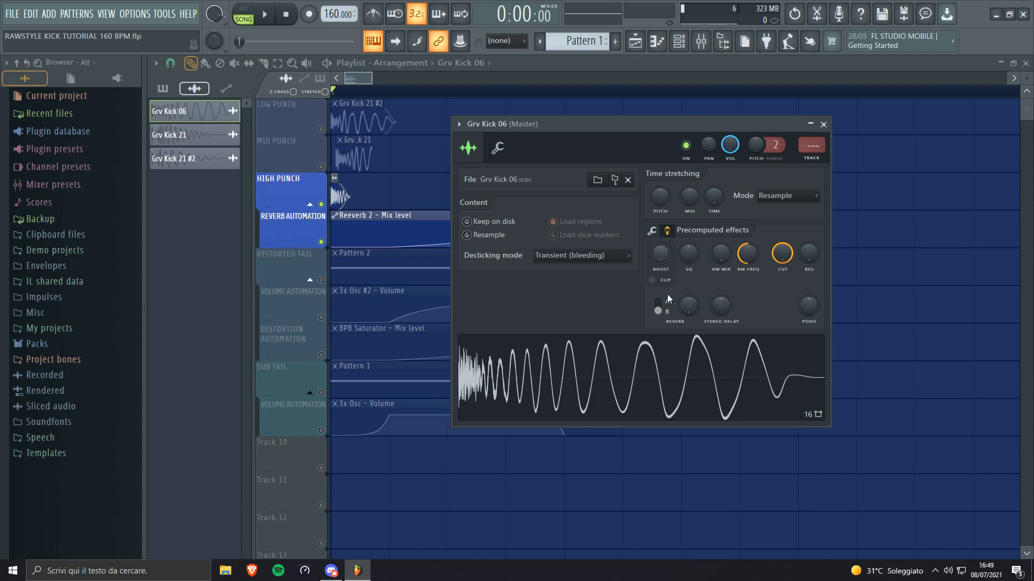
- Preview the Grv Kick 06 sample used for the high punch from its waveform
{"action": "left_click", "coordinate": [661, 349]}
{"action": "left_click", "coordinate": [662, 349]}
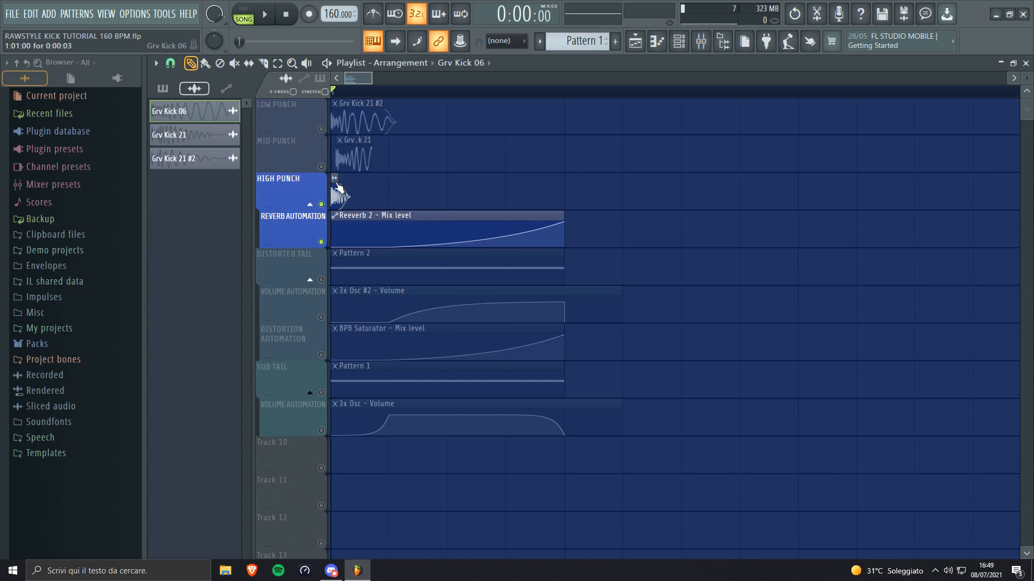
- Enable the Mid Punch, High Punch and Reverb Automation tracks alongside Low Punch and play them together
{"action": "scroll", "coordinate": [300, 215], "scroll_direction": "up", "scroll_amount": 3}
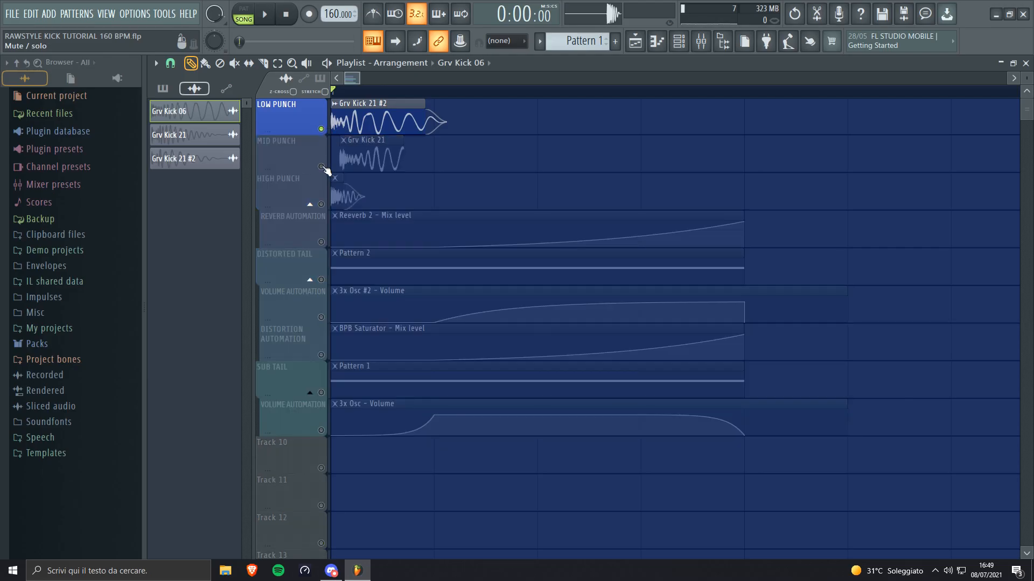
{"action": "left_click", "coordinate": [321, 167]}
{"action": "left_click", "coordinate": [322, 205]}
{"action": "left_click", "coordinate": [322, 242]}
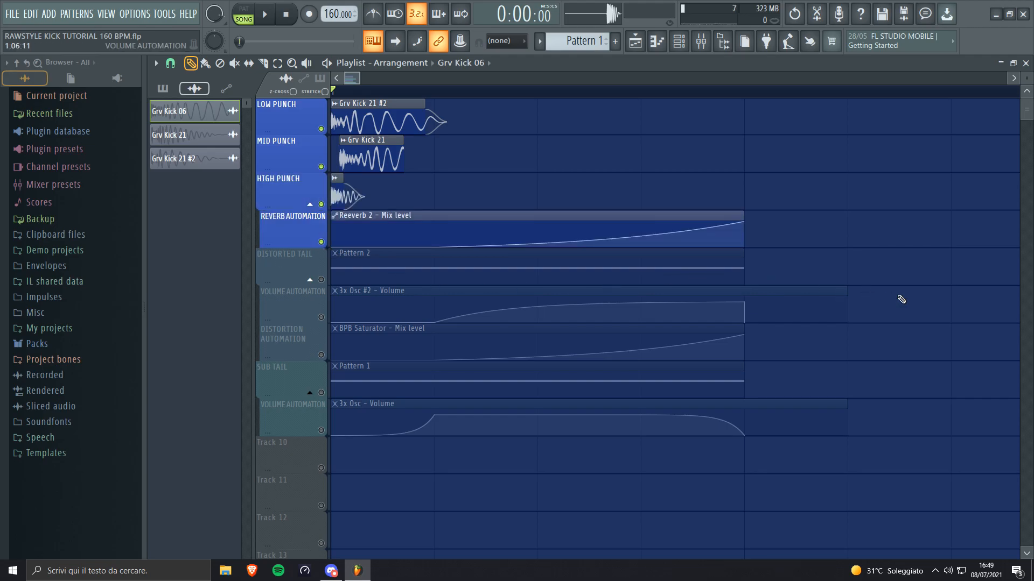
{"action": "key", "text": "space"}
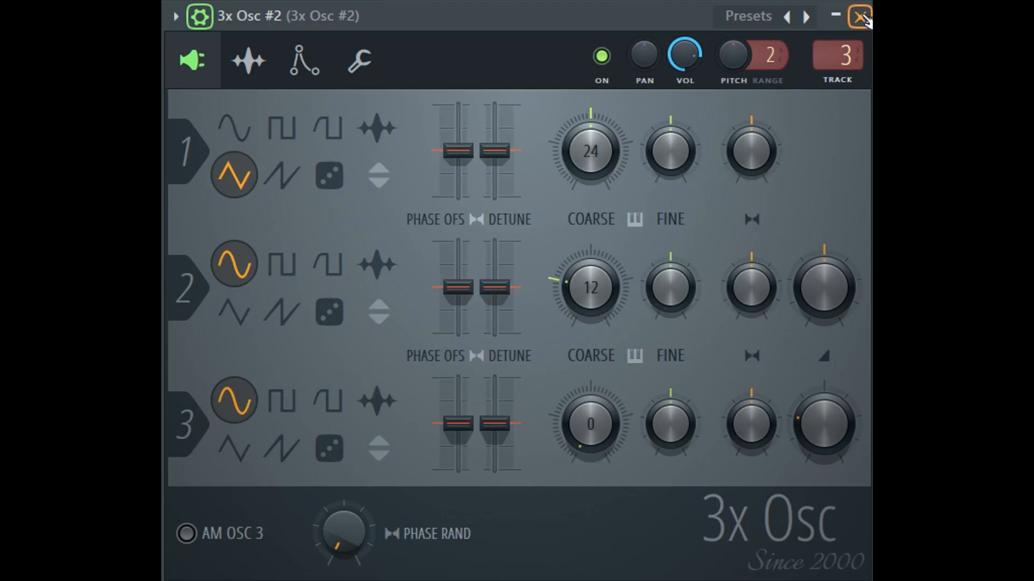
- Close the 3x Osc #2 instrument, and review, enable and audition Disto-Fx 1.6 FREE on its mixer track
{"action": "left_click", "coordinate": [860, 16]}
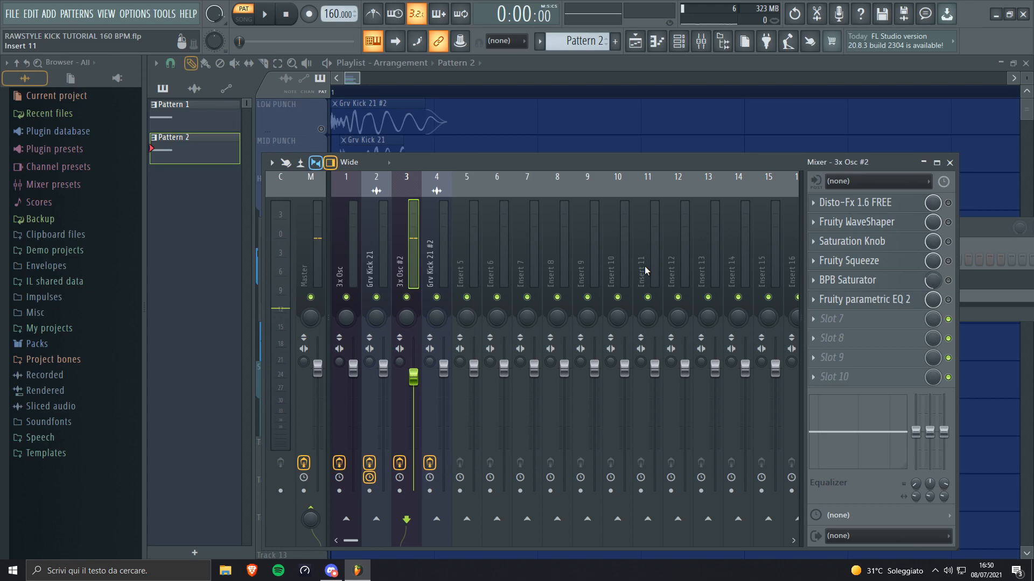
{"action": "key", "text": "space"}
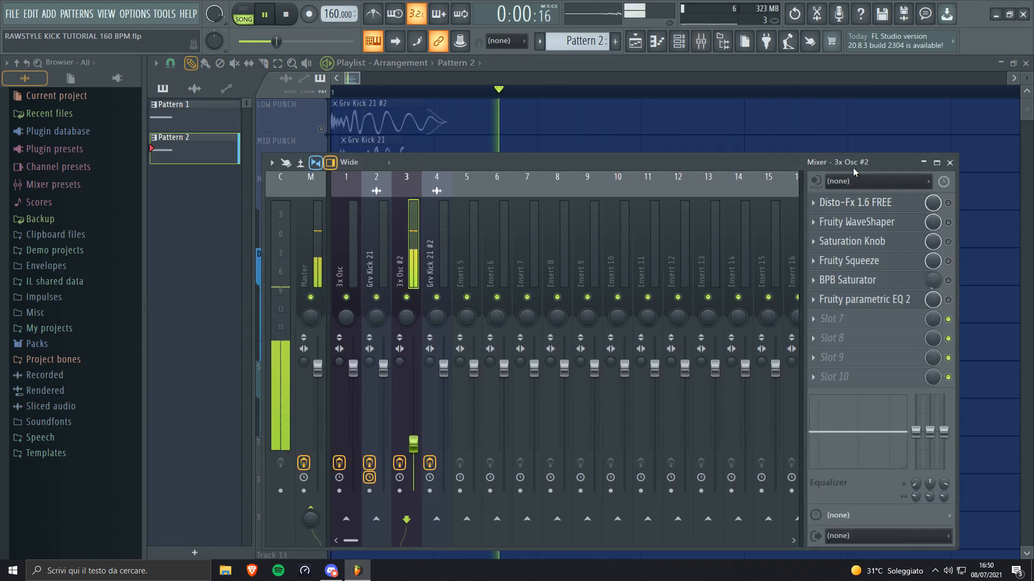
{"action": "left_click", "coordinate": [854, 202]}
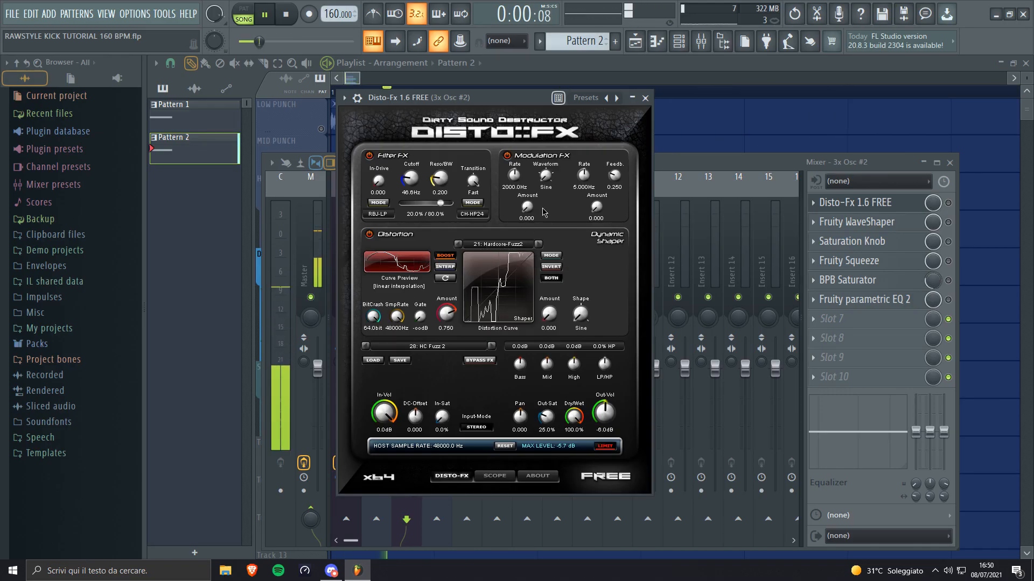
{"action": "left_click", "coordinate": [733, 10]}
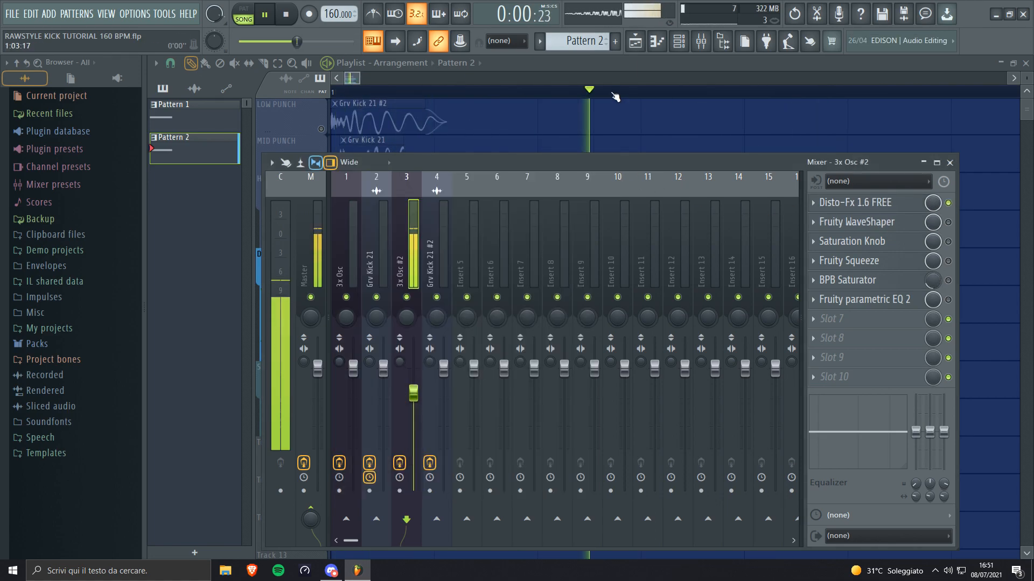
{"action": "key", "text": "space"}
- Review the Fruity WaveShaper curve on the 3x Osc #2 mixer track and audition the tail with the effect enabled
{"action": "left_click", "coordinate": [896, 223]}
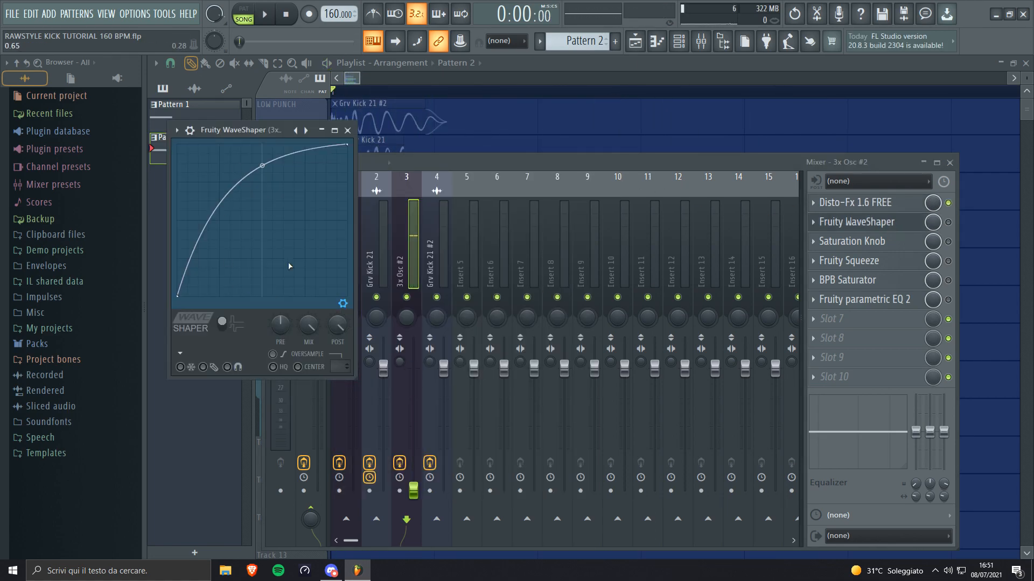
{"action": "left_click", "coordinate": [708, 26]}
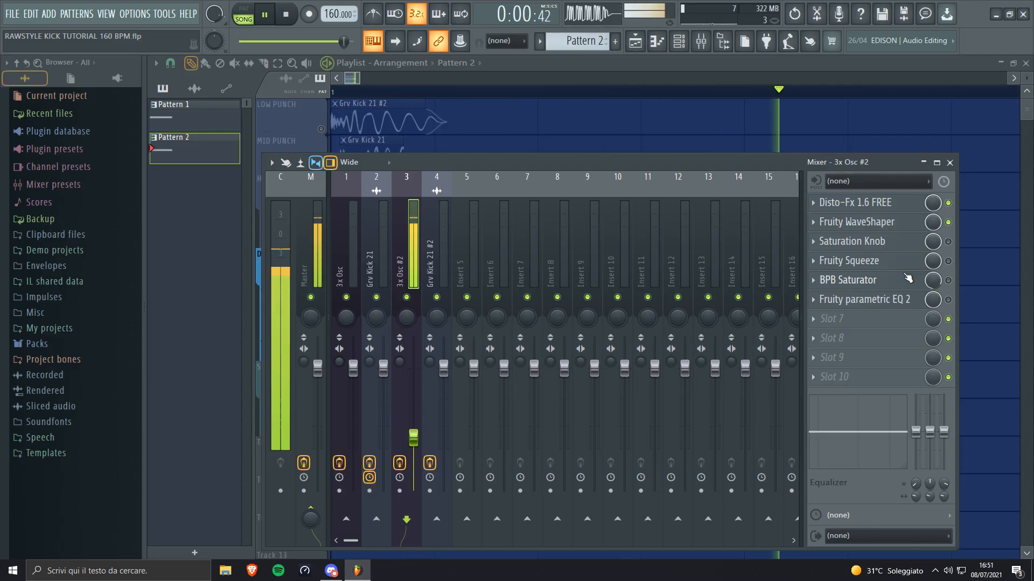
{"action": "key", "text": "space"}
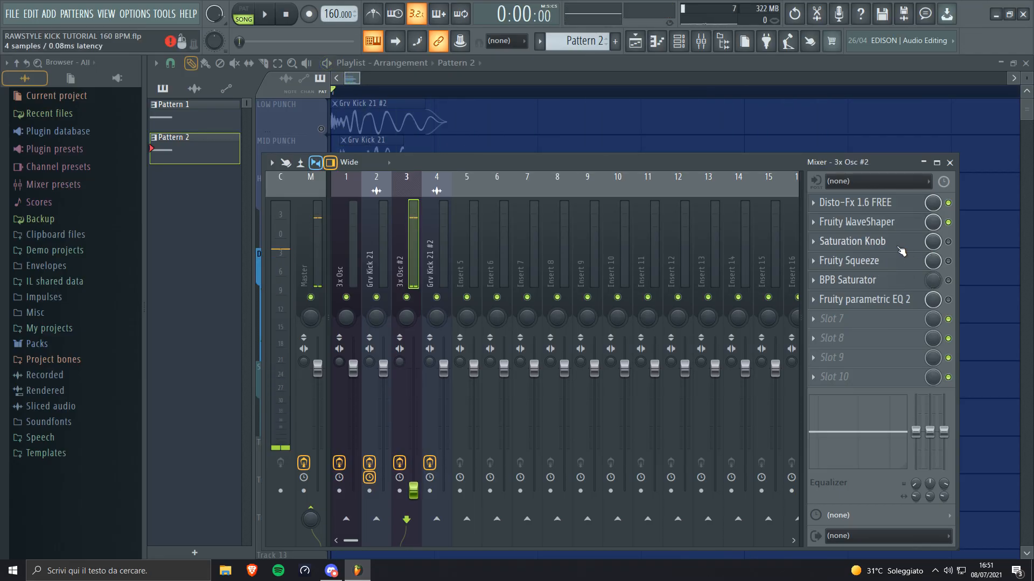
- Review Saturation Knob and Fruity Squeeze on the 3x Osc #2 mixer track and audition the tail with each enabled
{"action": "left_click", "coordinate": [861, 241]}
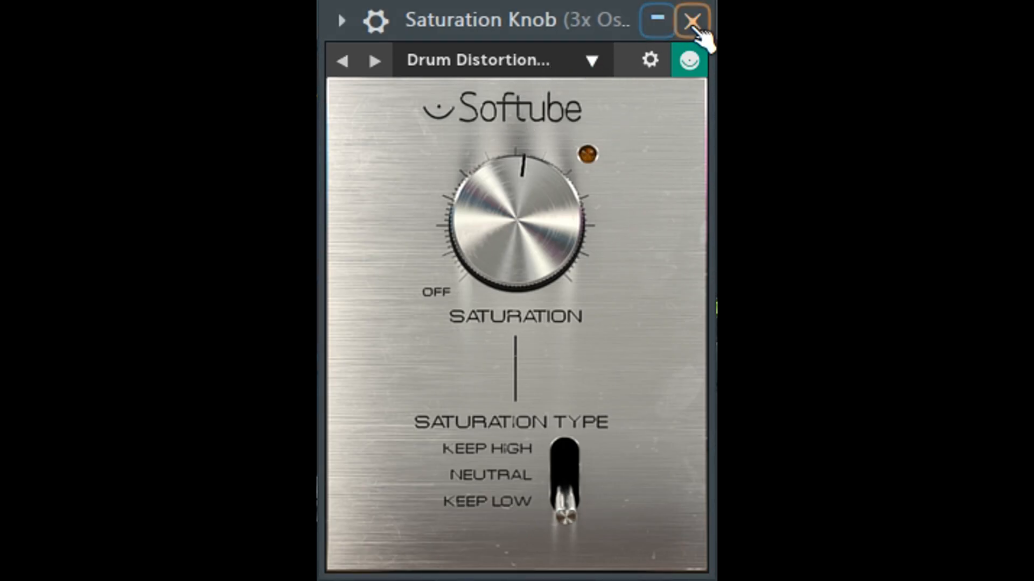
{"action": "left_click", "coordinate": [694, 22]}
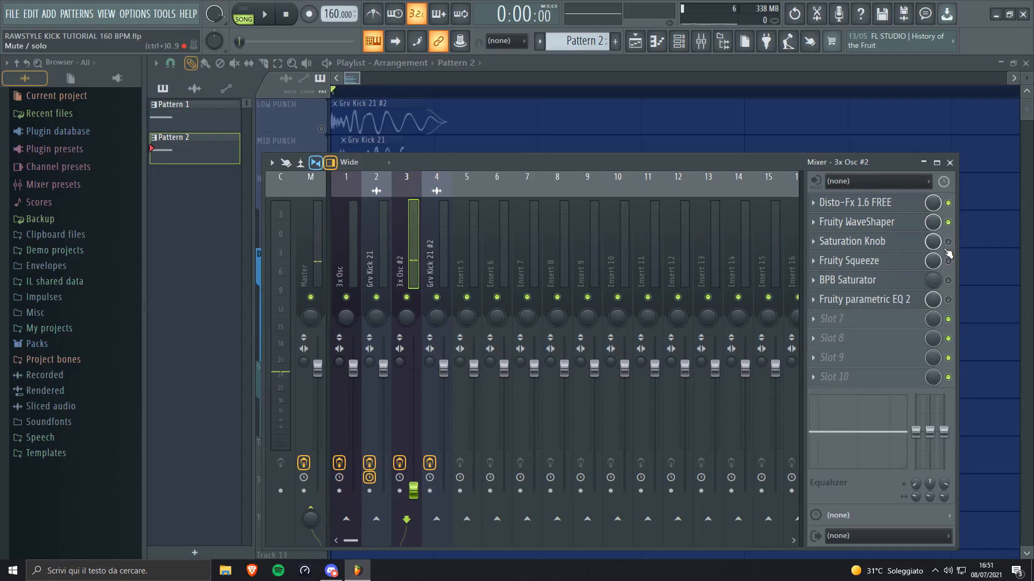
{"action": "key", "text": "space"}
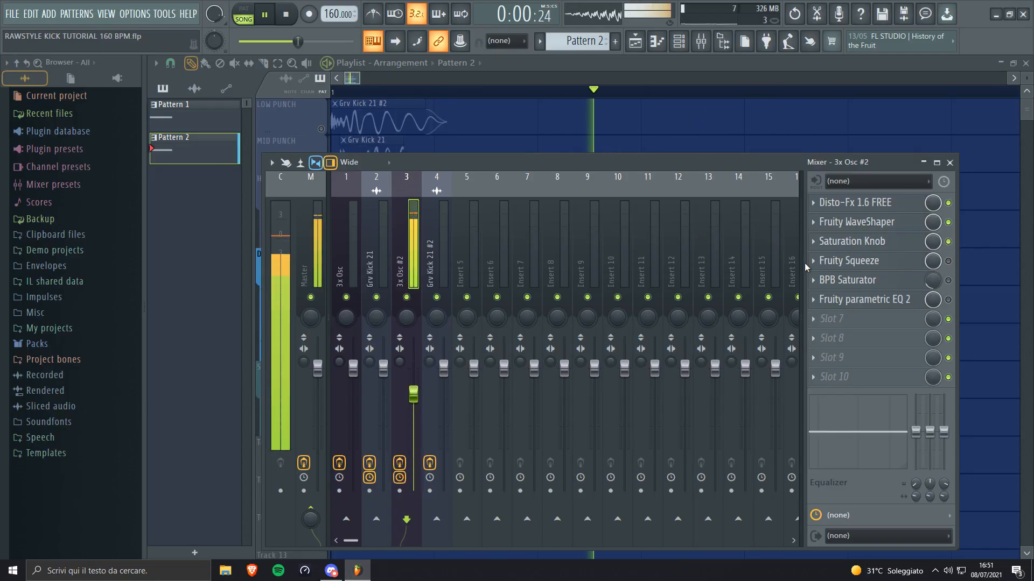
{"action": "left_click", "coordinate": [862, 260]}
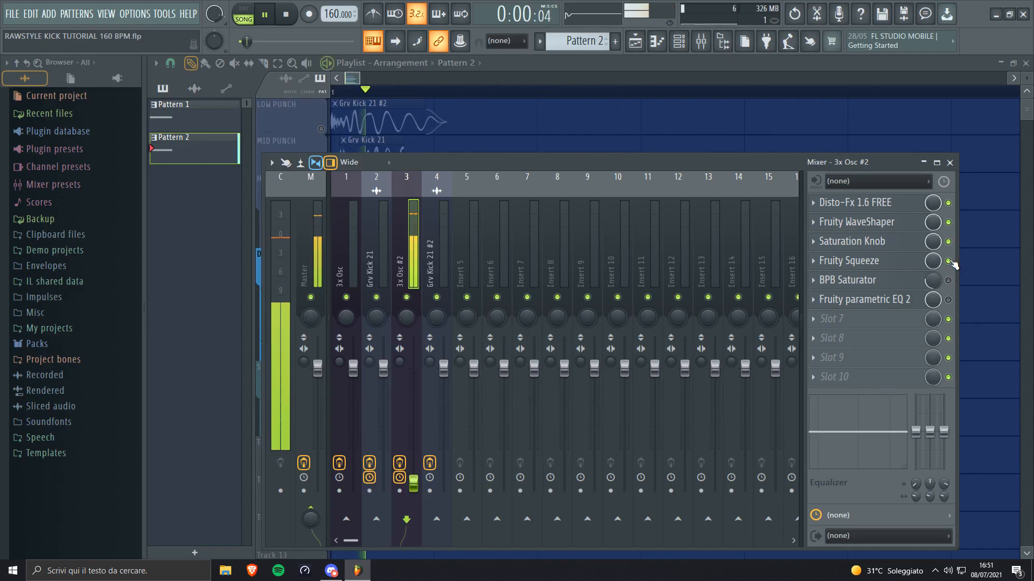
{"action": "key", "text": "space"}
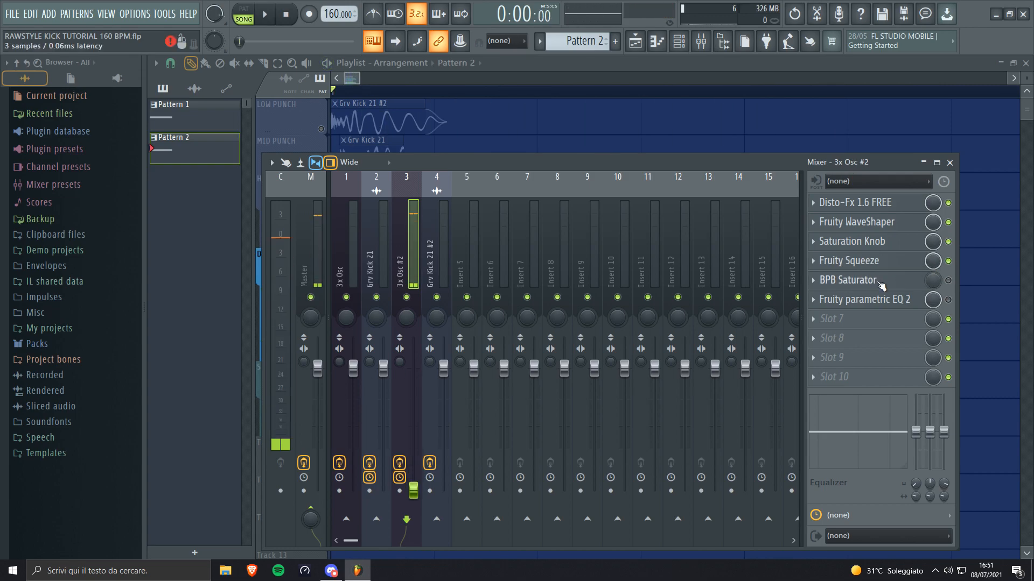
- Review BPB Saturator and Fruity parametric EQ 2 on the 3x Osc #2 track, playing the distorted tail with its automation
{"action": "left_click", "coordinate": [880, 284]}
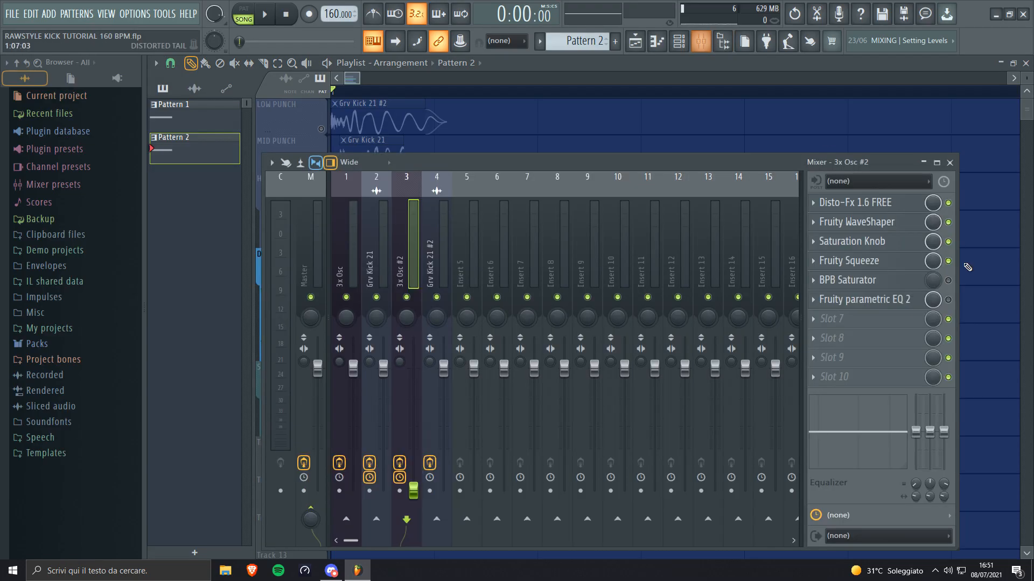
{"action": "key", "text": "space"}
{"action": "left_click", "coordinate": [700, 40]}
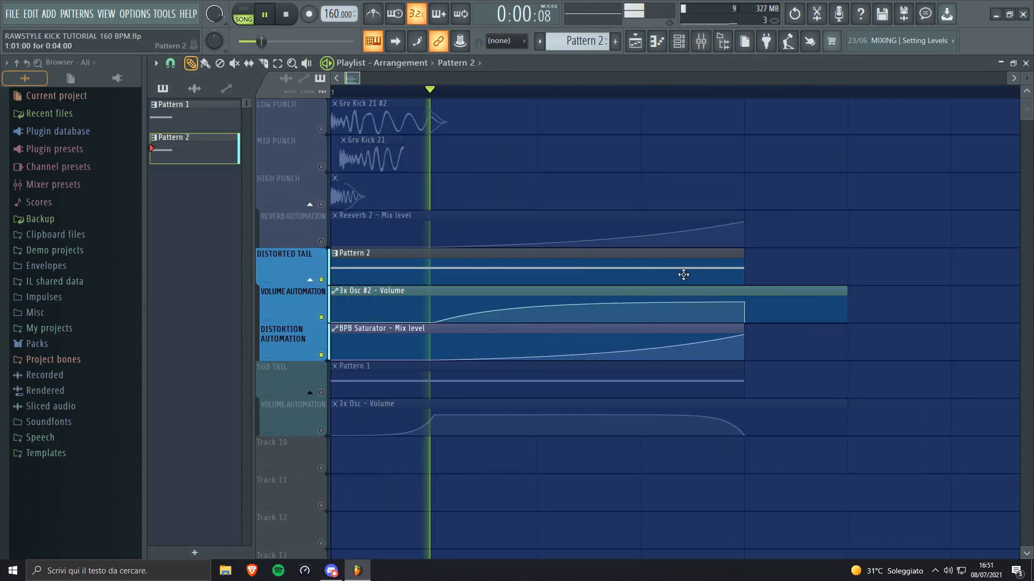
{"action": "key", "text": "F9"}
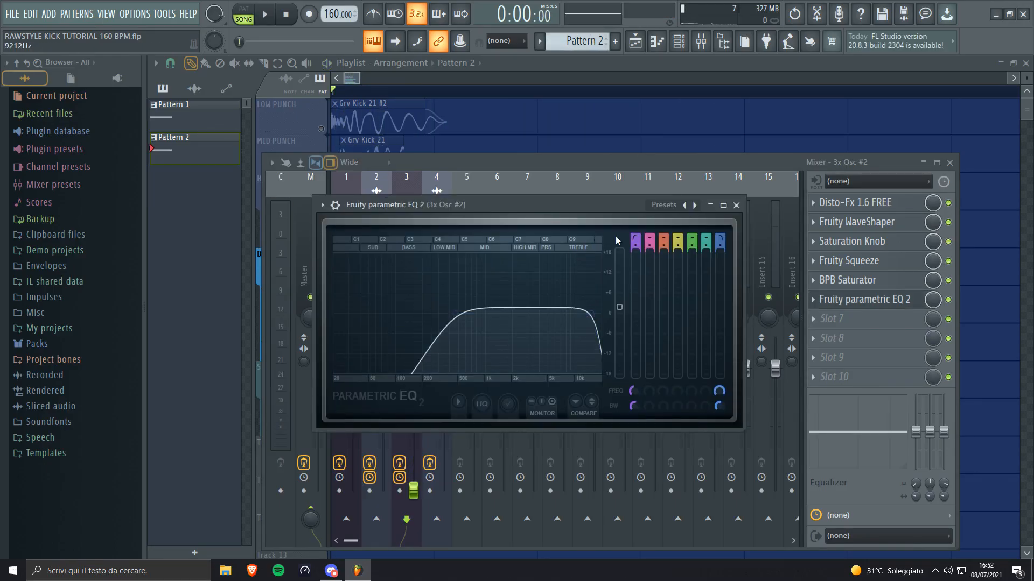
{"action": "left_click", "coordinate": [736, 205]}
- Play the sub tail and select the 3x Osc mixer track
{"action": "key", "text": "space"}
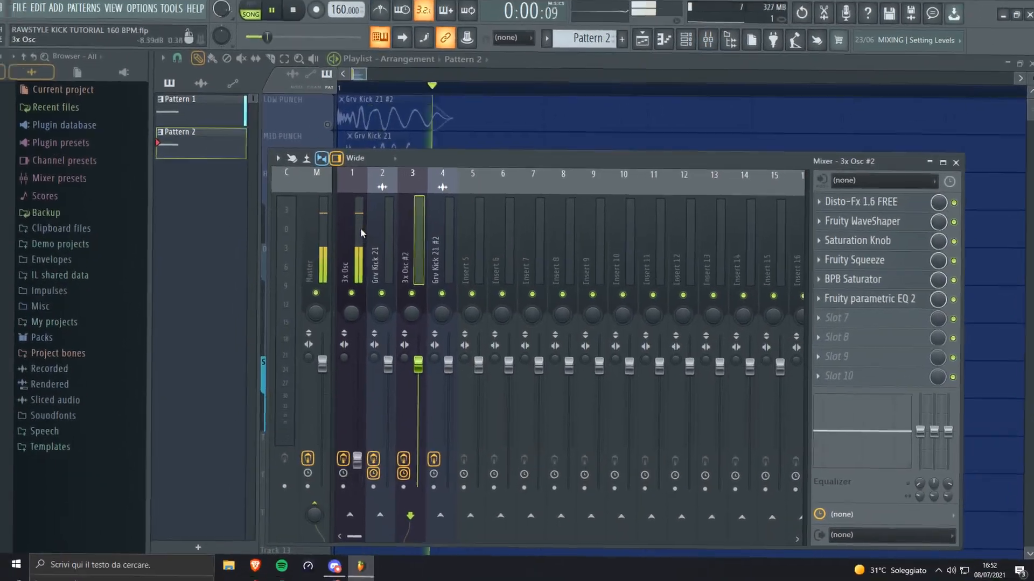
{"action": "left_click", "coordinate": [355, 229]}
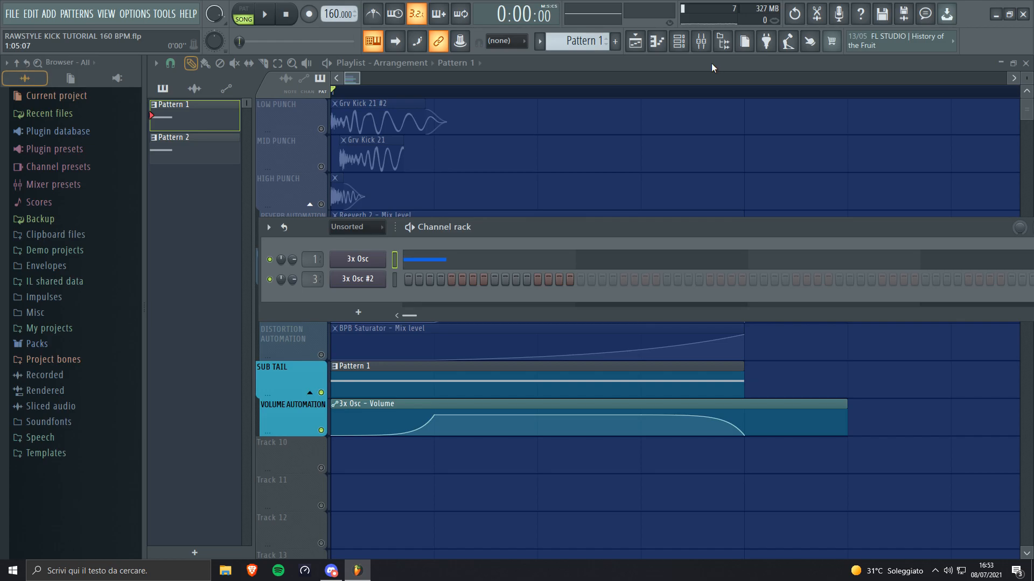
- Uncover the sub tail's volume automation and review the Fruity Blood Overdrive settings on the 3x Osc mixer track
{"action": "left_click_drag", "start_coordinate": [635, 229], "coordinate": [449, 234]}
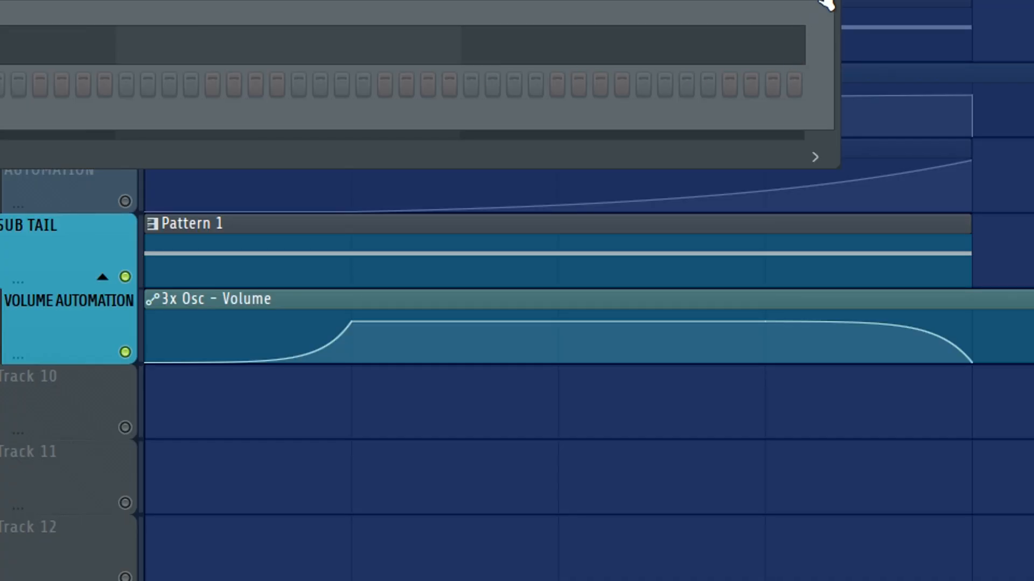
{"action": "left_click", "coordinate": [668, 246]}
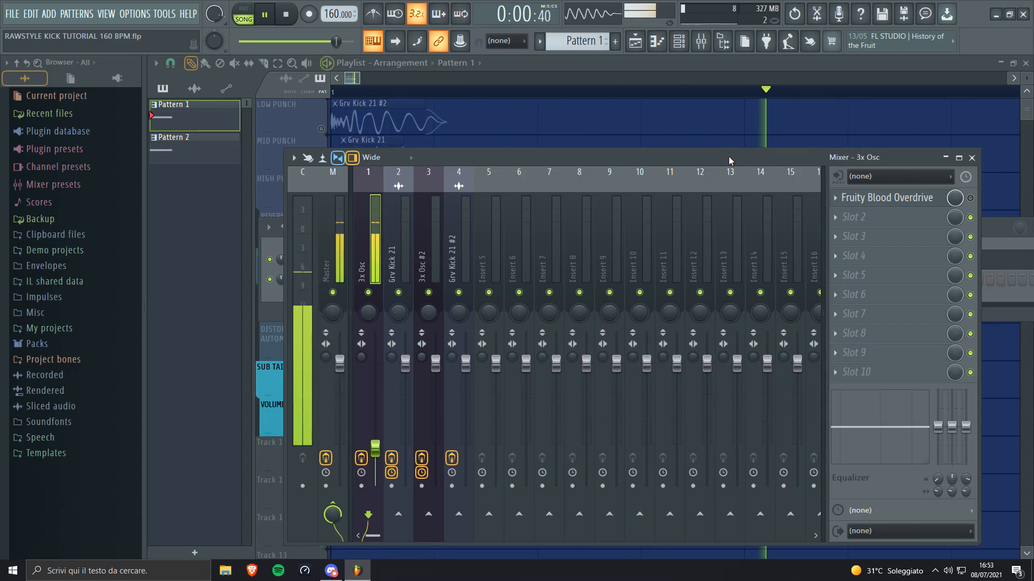
{"action": "left_click", "coordinate": [894, 209]}
{"action": "left_click_drag", "start_coordinate": [541, 215], "coordinate": [532, 204]}
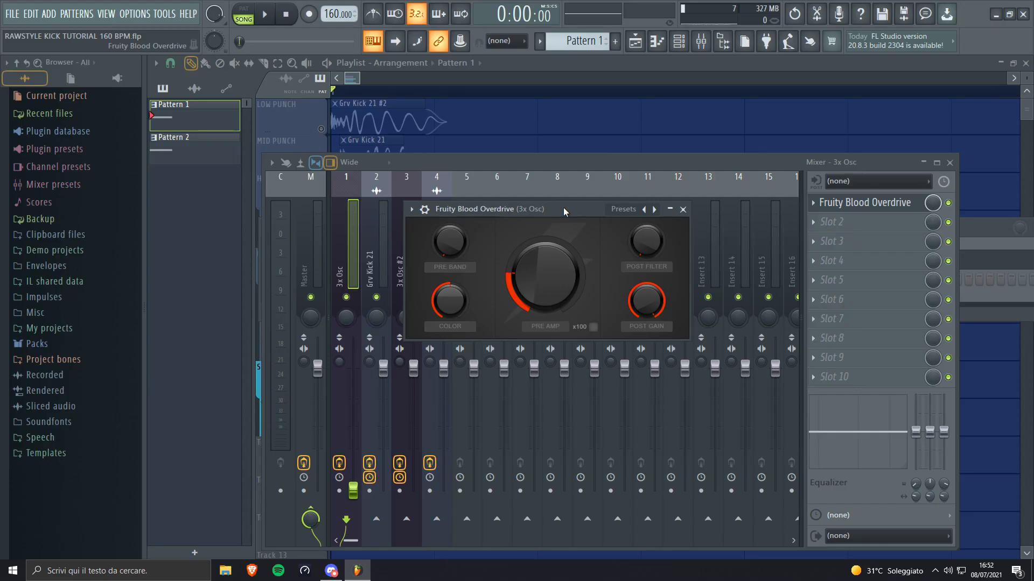
- Play the sub tail with Fruity Blood Overdrive bypassed, enable the effect on the 3x Osc mixer track and replay it
{"action": "key", "text": "space"}
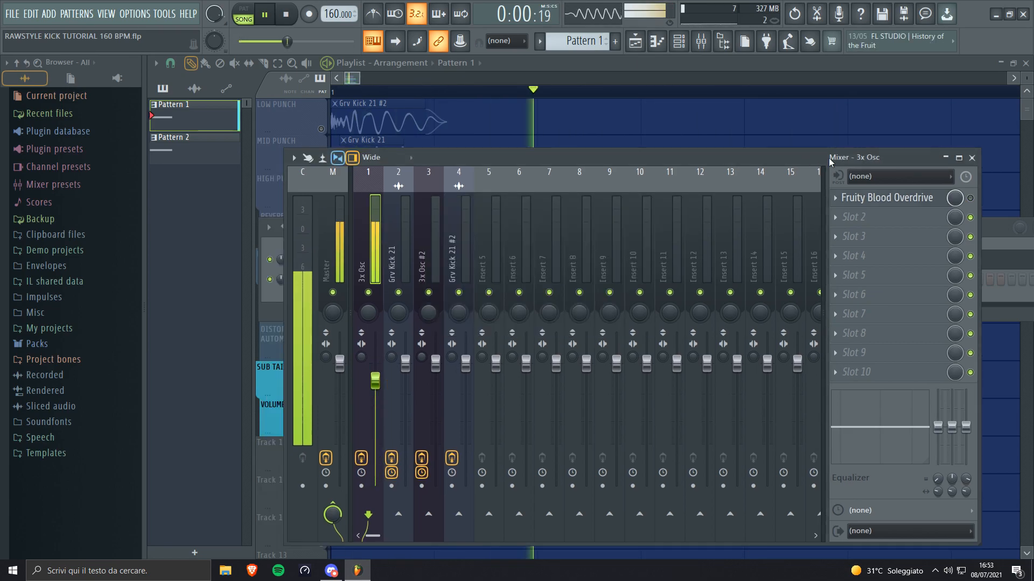
{"action": "key", "text": "space"}
{"action": "left_click", "coordinate": [970, 198]}
{"action": "key", "text": "space"}
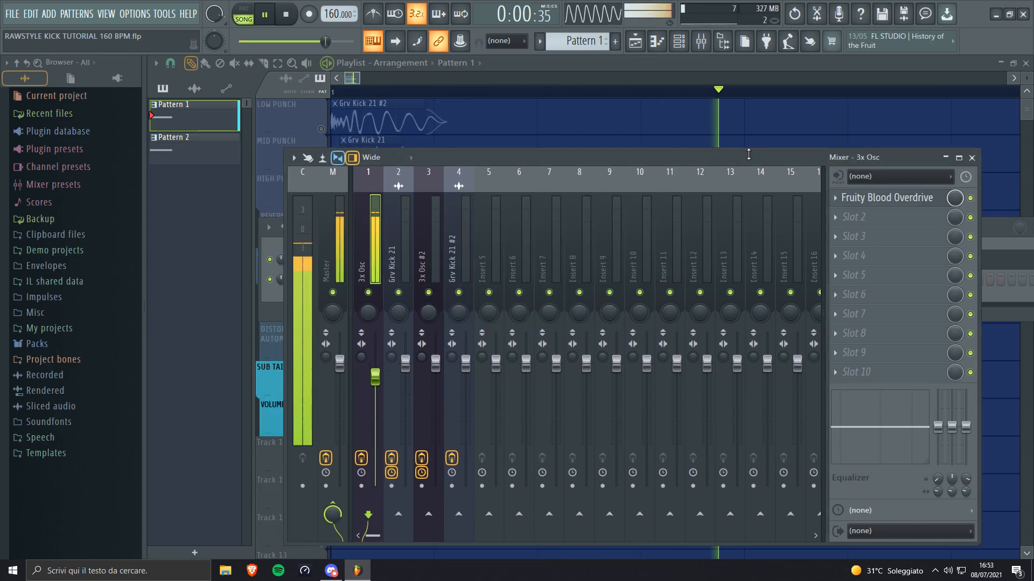
{"action": "key", "text": "space"}
- Unmute all playlist tracks and play the complete kick with punches, distorted tail and sub tail together
{"action": "left_click", "coordinate": [971, 159]}
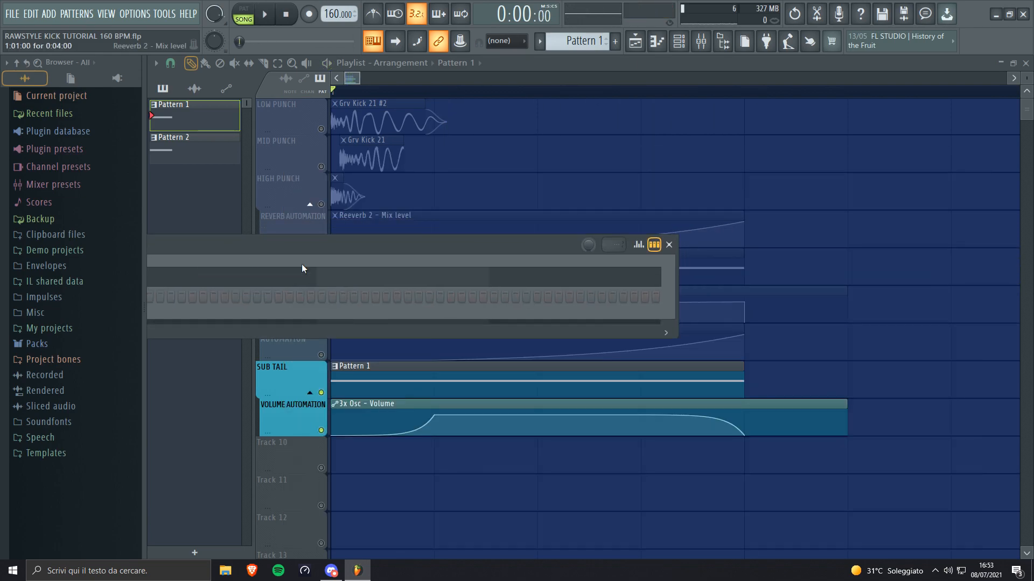
{"action": "left_click", "coordinate": [669, 245]}
{"action": "right_click", "coordinate": [326, 358]}
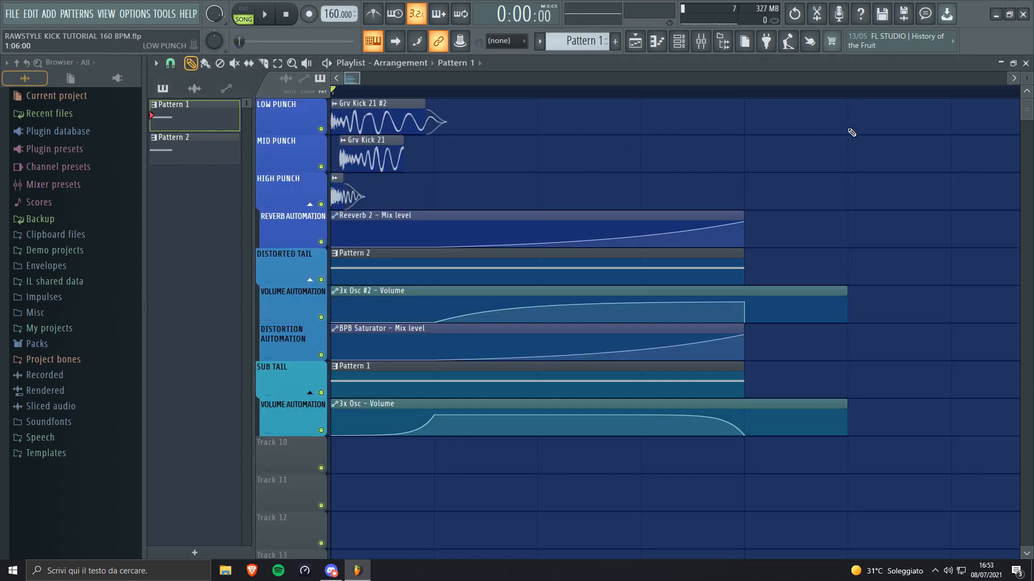
{"action": "key", "text": "space"}
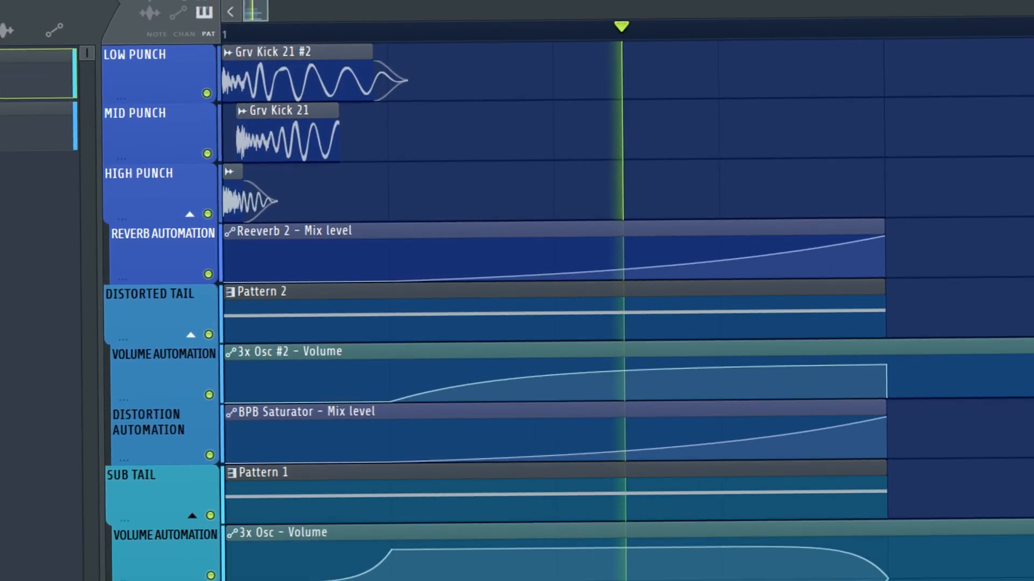
{"action": "key", "text": "space"}
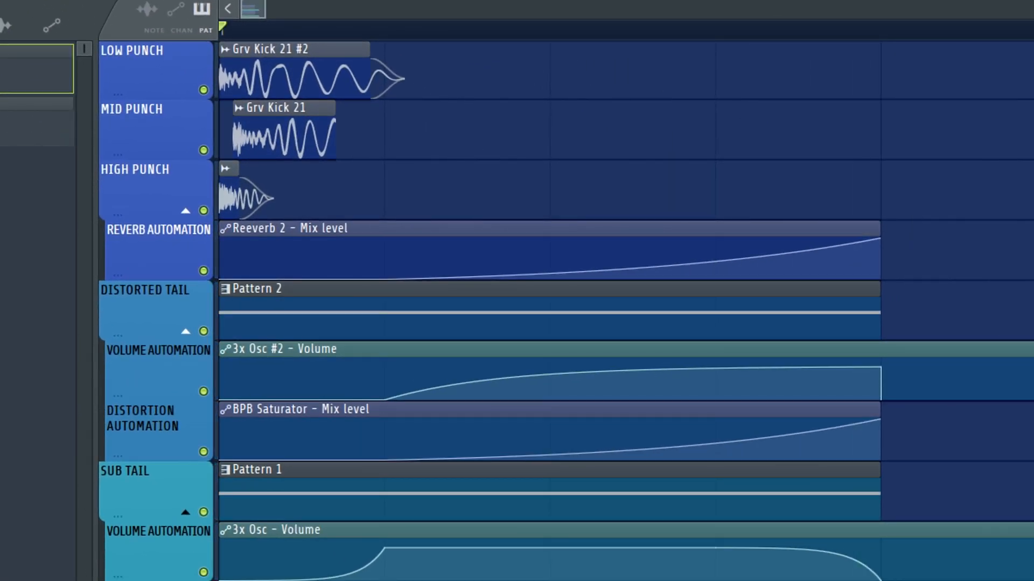